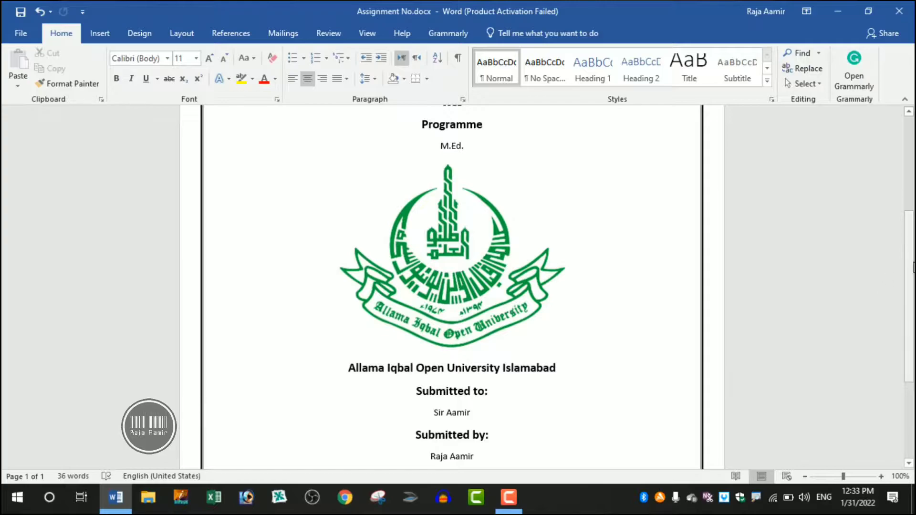
# Change the assignment number in the cover page's title line to 1.
pyautogui.moveTo(910, 266); pyautogui.dragTo(912, 162)
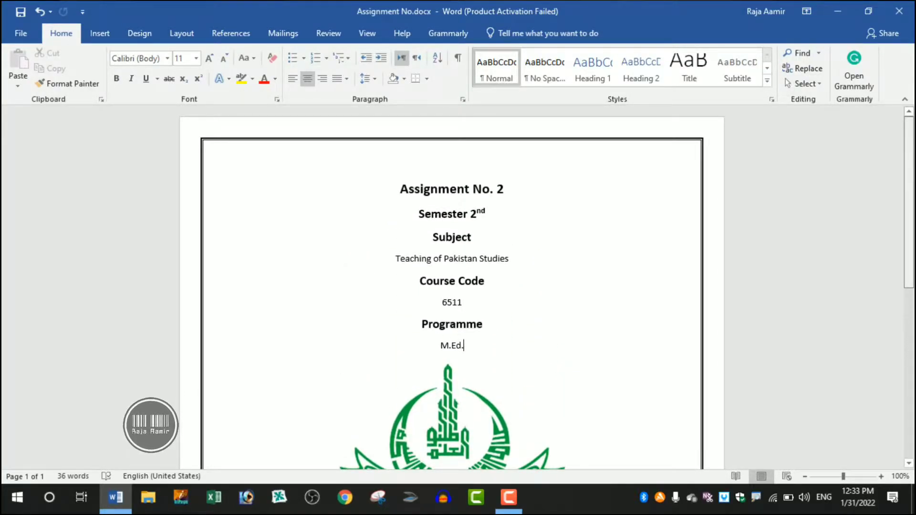
pyautogui.moveTo(914, 153); pyautogui.dragTo(915, 212)
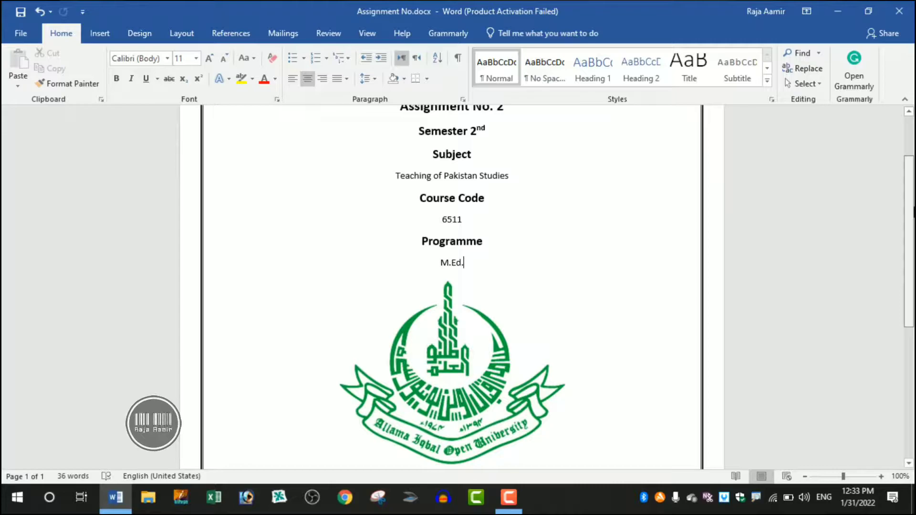
pyautogui.moveTo(915, 212)
pyautogui.mouseDown()
pyautogui.moveTo(914, 336)
pyautogui.moveTo(914, 169)
pyautogui.moveTo(915, 418)
pyautogui.moveTo(914, 200)
pyautogui.mouseUp()
pyautogui.moveTo(915, 165); pyautogui.dragTo(915, 161)
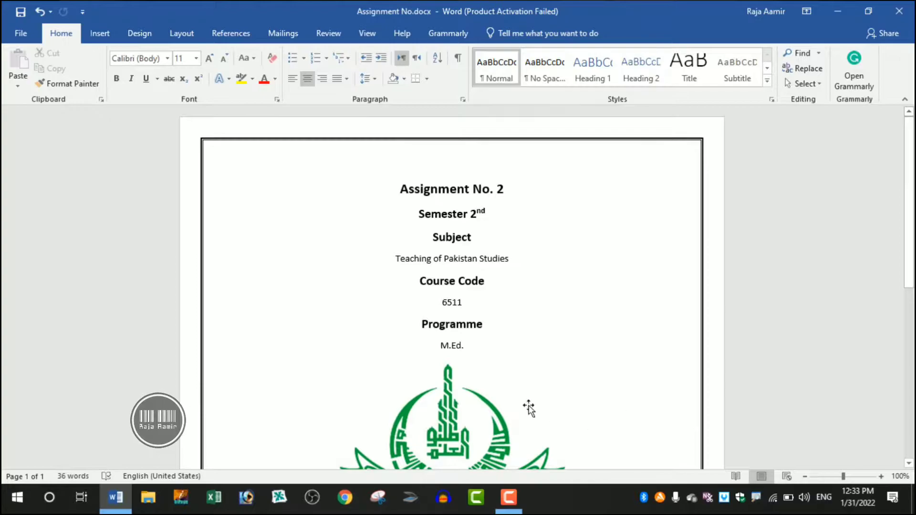
pyautogui.click(561, 190)
pyautogui.press('BackSpace')
pyautogui.write('1')
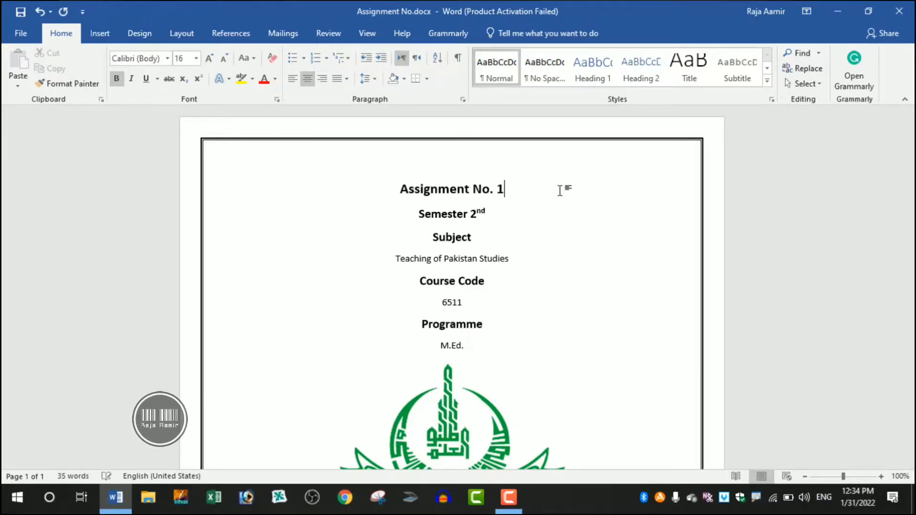
pyautogui.click(573, 217)
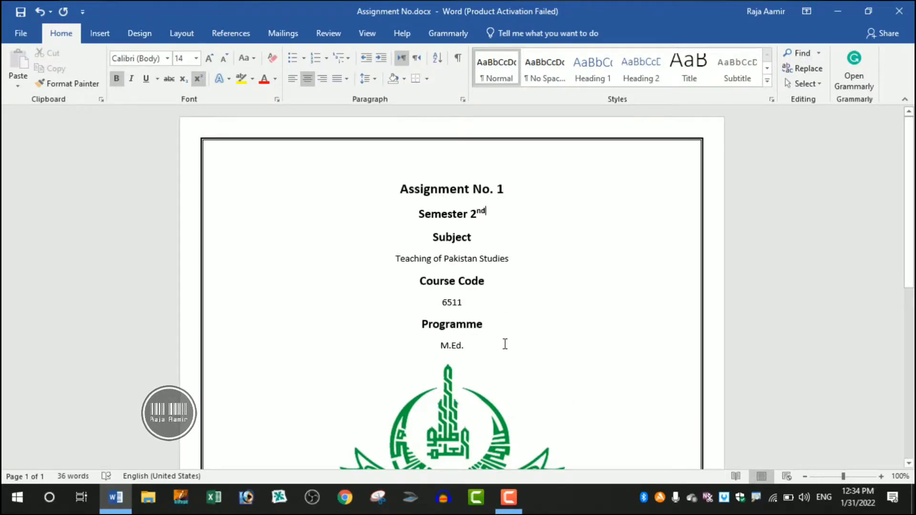
# Examine the lower cover page entries, from the university logo through the submission details and date, and return to the title.
pyautogui.scroll(-7, 505, 344)
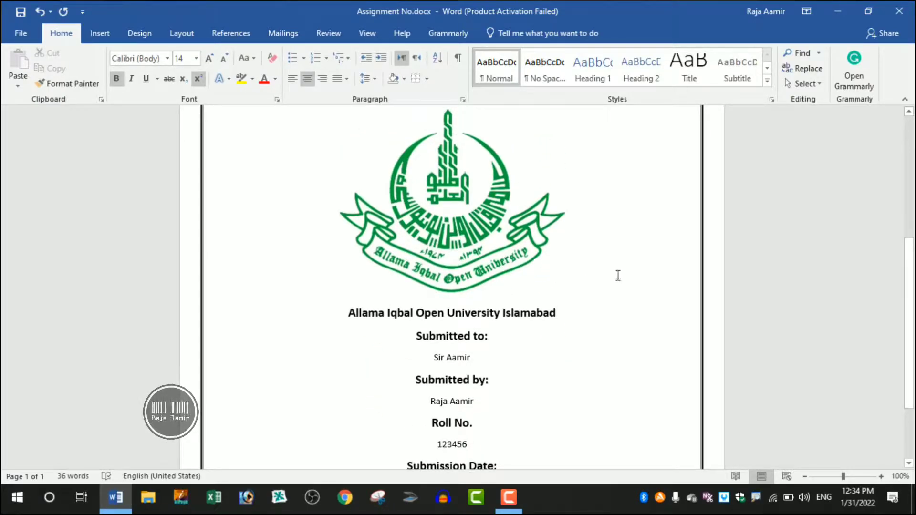
pyautogui.scroll(2, 606, 289)
pyautogui.scroll(-3, 573, 305)
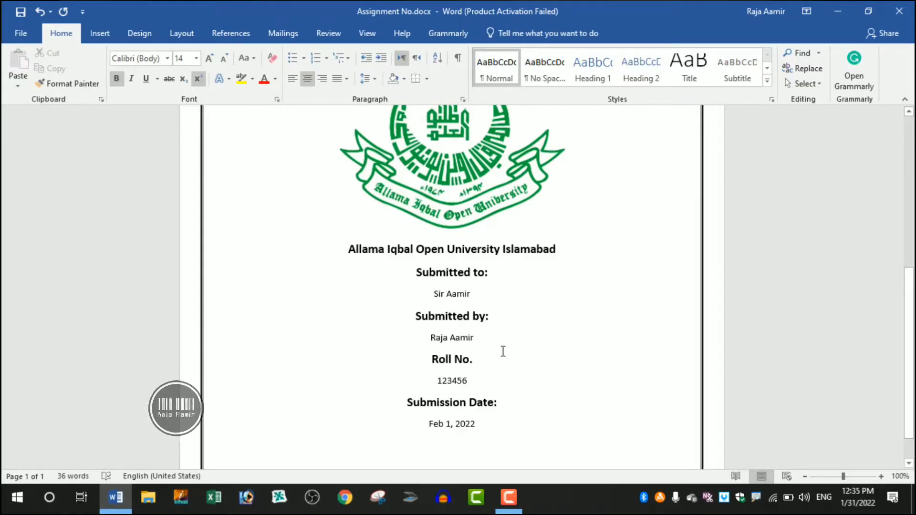
pyautogui.scroll(-1, 497, 379)
pyautogui.scroll(-1, 497, 378)
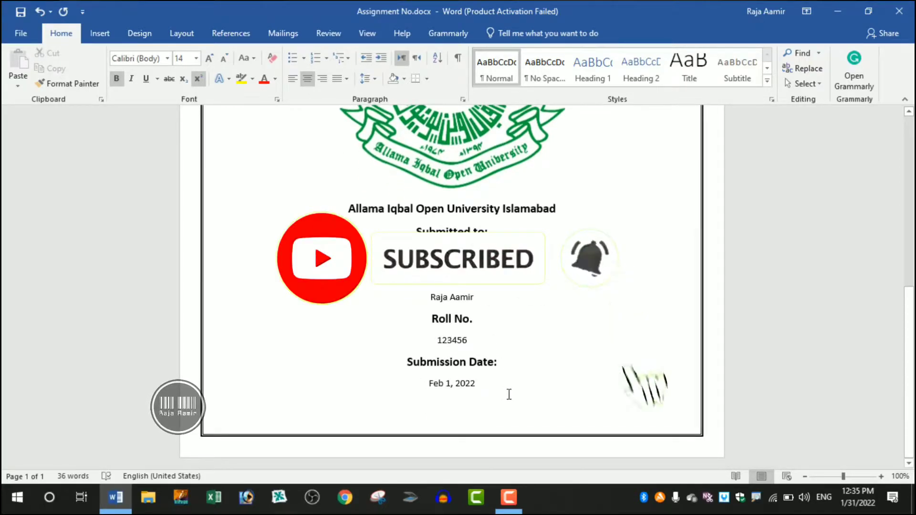
pyautogui.hotkey('ctrl', 'Home')
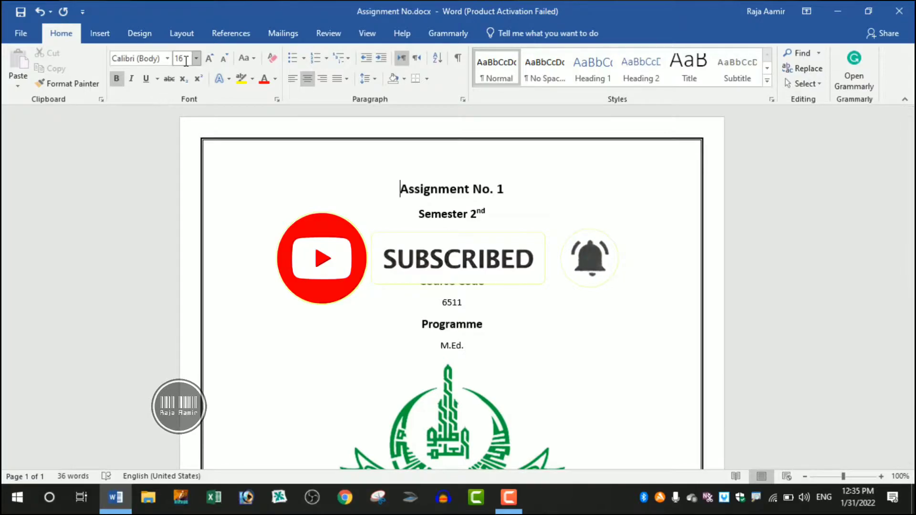
pyautogui.click(443, 213)
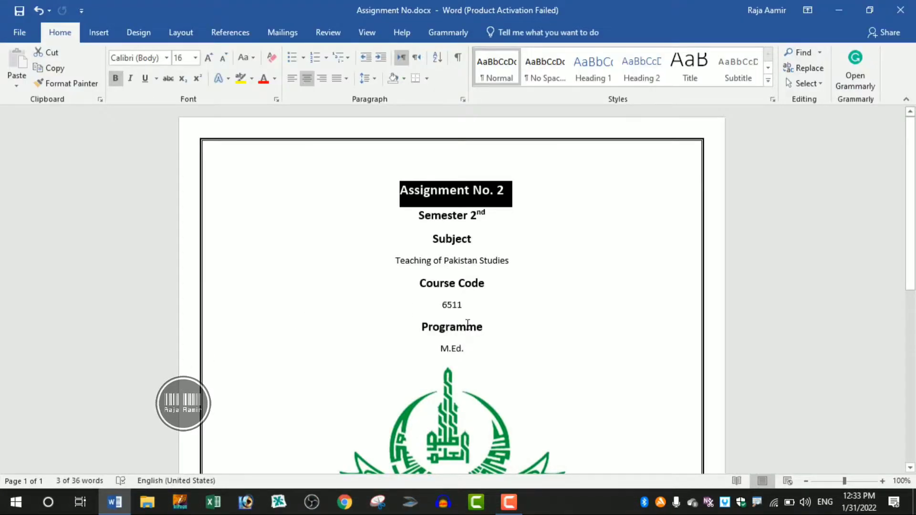
# Look over the whole bordered cover page, from the assignment title down to the submission date.
pyautogui.click(614, 350)
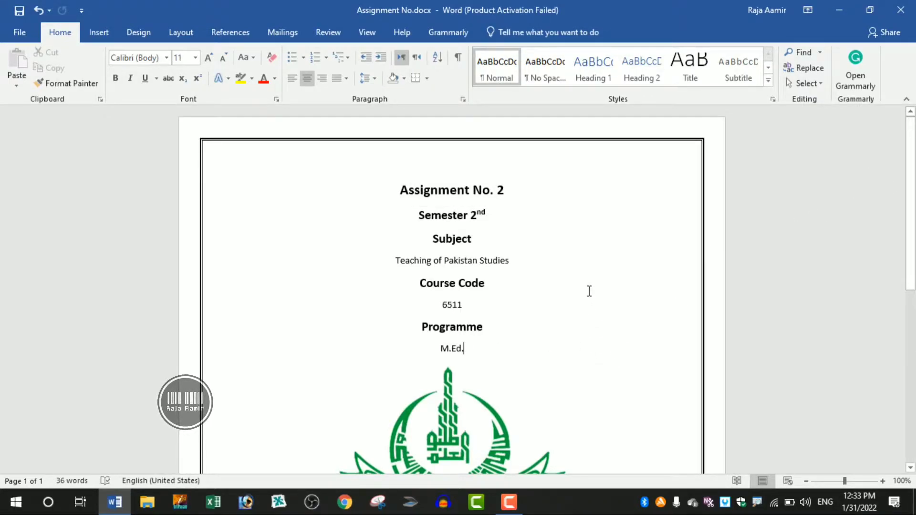
pyautogui.scroll(-5, 592, 291)
pyautogui.scroll(-2, 606, 288)
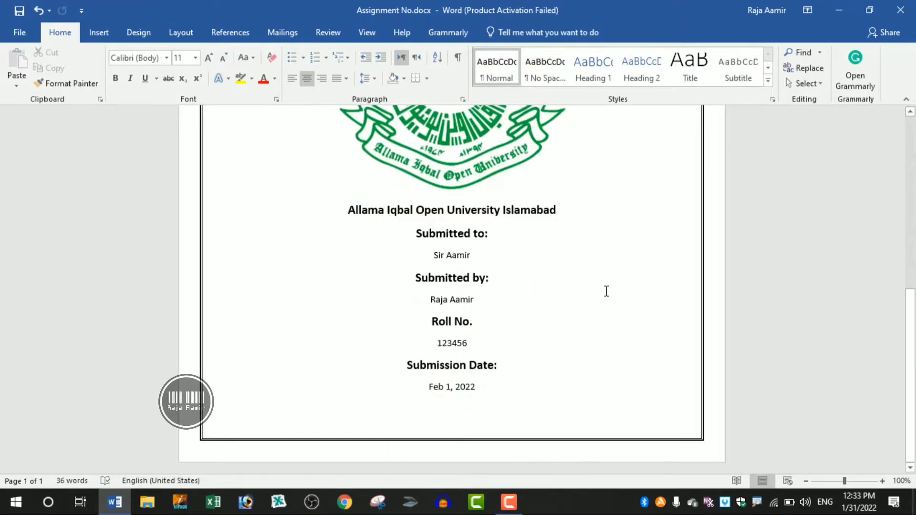
pyautogui.scroll(3, 613, 305)
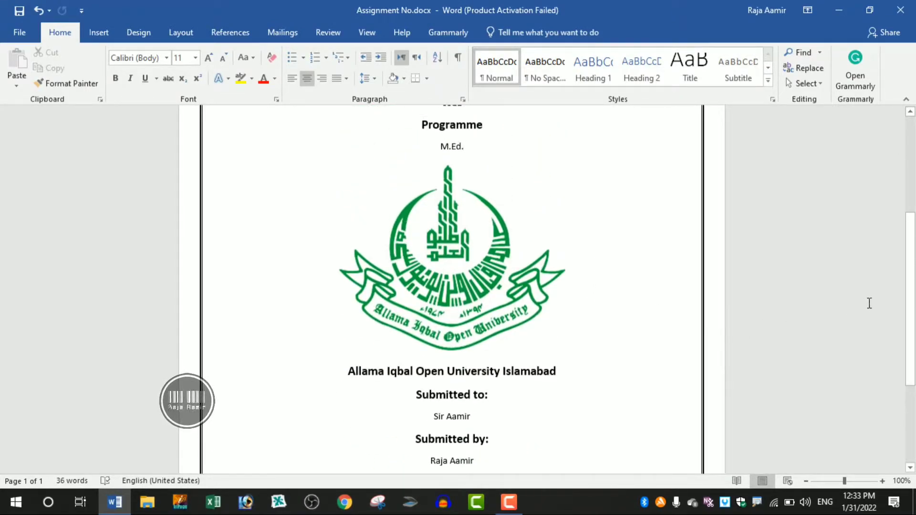
pyautogui.moveTo(910, 263); pyautogui.dragTo(914, 152)
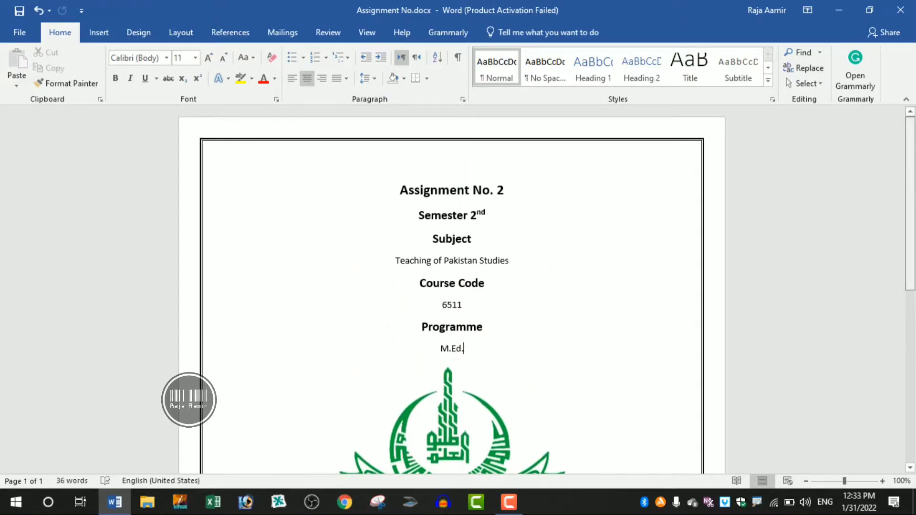
pyautogui.moveTo(914, 167); pyautogui.dragTo(915, 212)
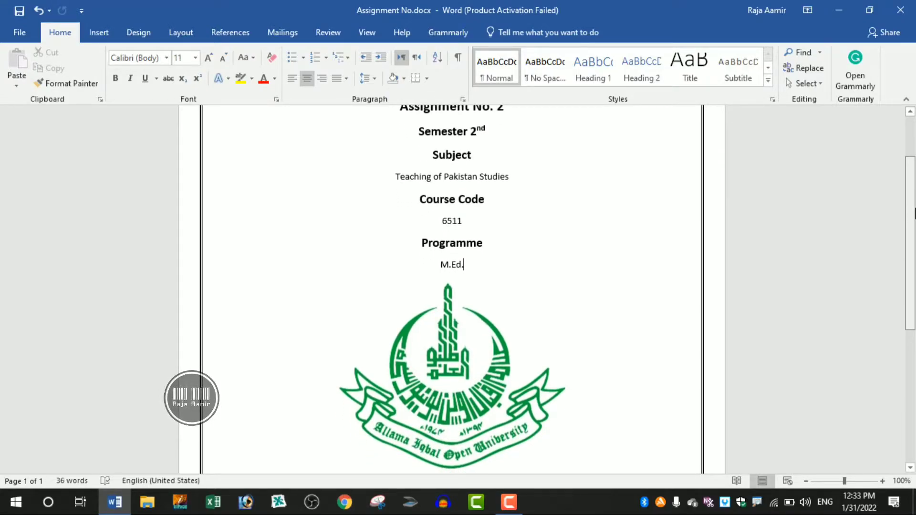
pyautogui.moveTo(914, 213); pyautogui.dragTo(914, 158)
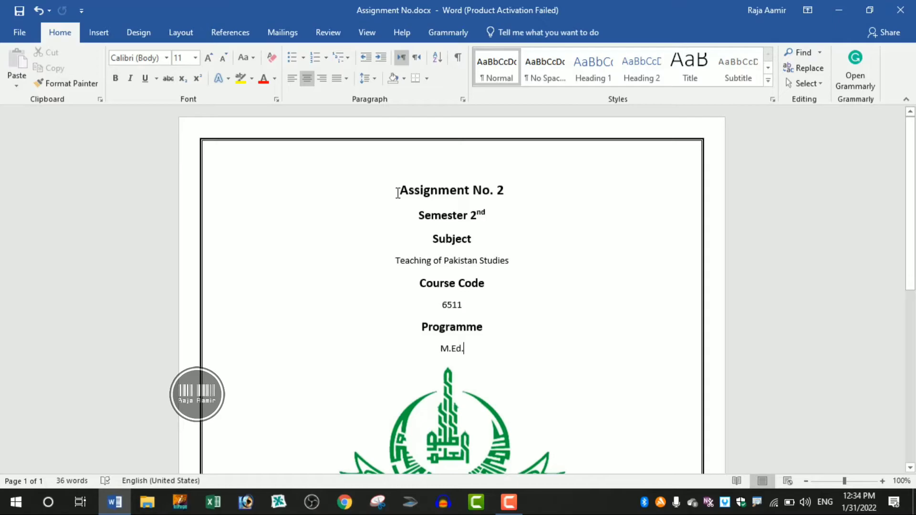
# Replace the number at the end of the "Assignment No." title with 1.
pyautogui.click(560, 192)
pyautogui.press('BackSpace')
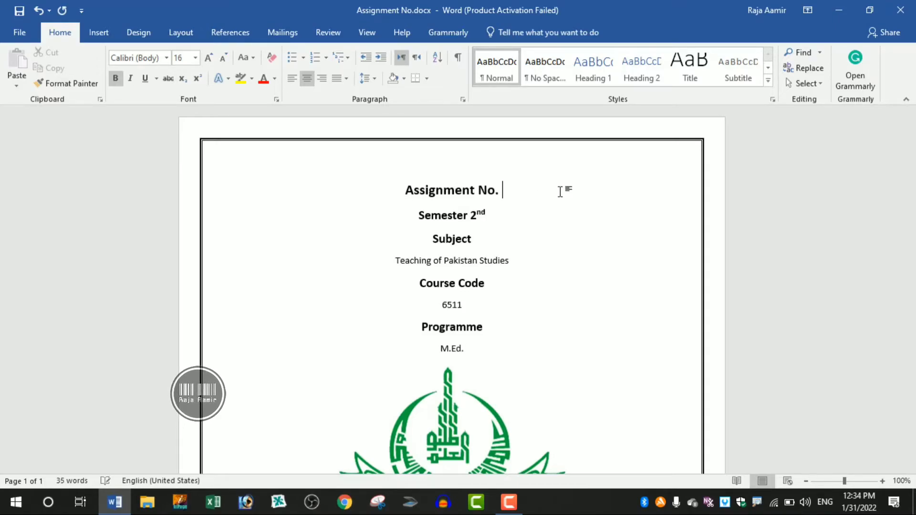
pyautogui.write('1')
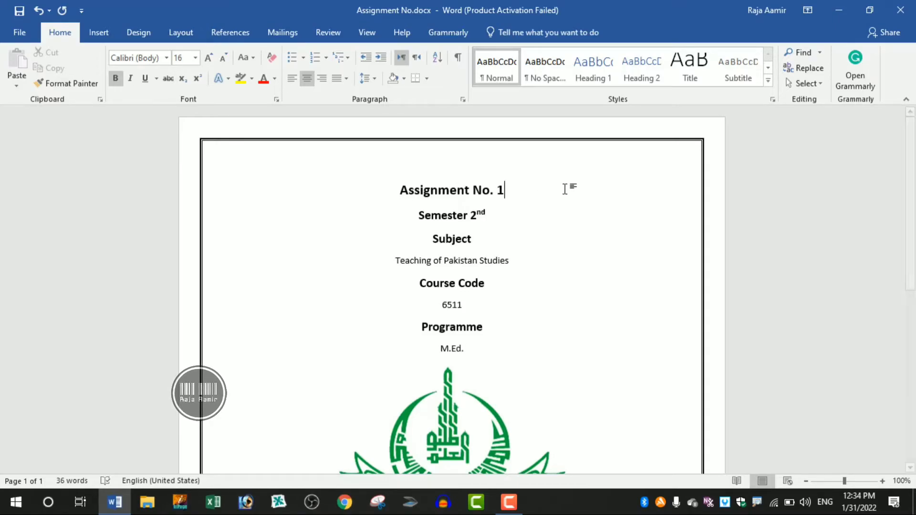
pyautogui.click(573, 219)
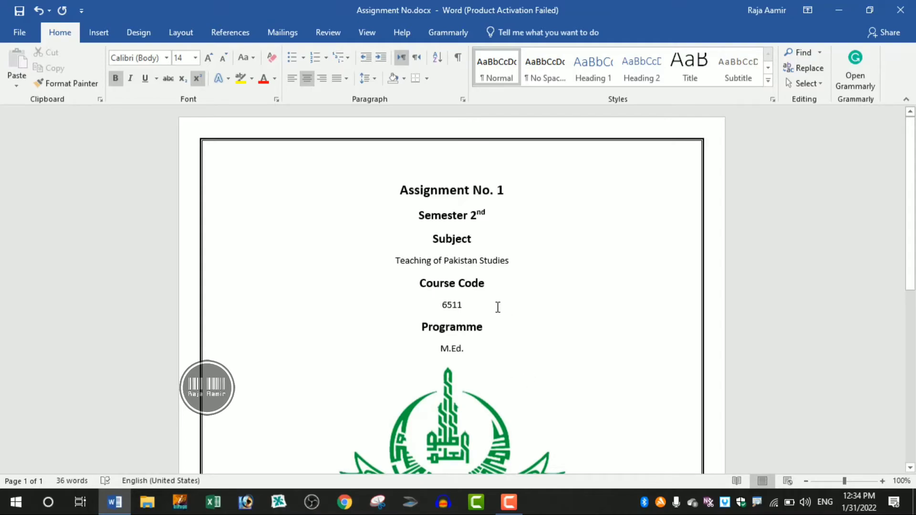
# Review the cover page's programme, logo, university name, submitted-to, submitted-by, roll number and submission date entries.
pyautogui.scroll(-1, 504, 348)
pyautogui.scroll(-8, 504, 348)
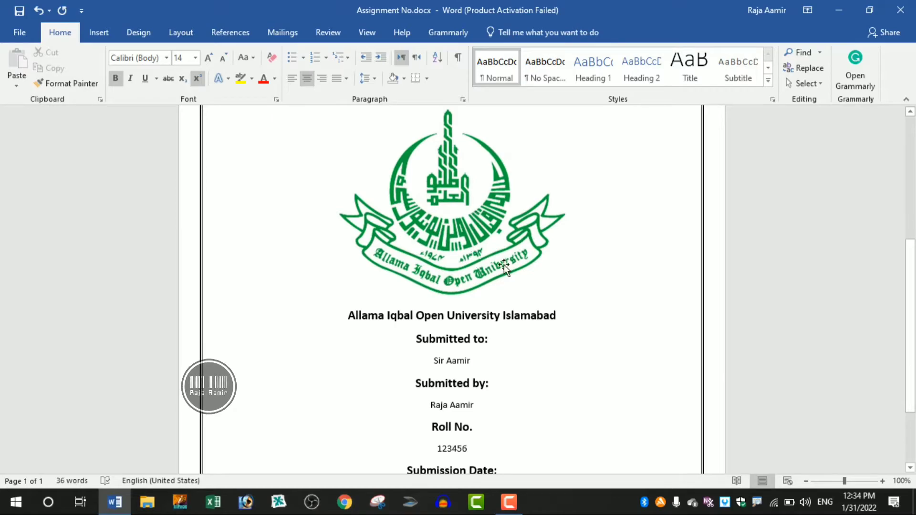
pyautogui.scroll(2, 622, 277)
pyautogui.scroll(2, 611, 291)
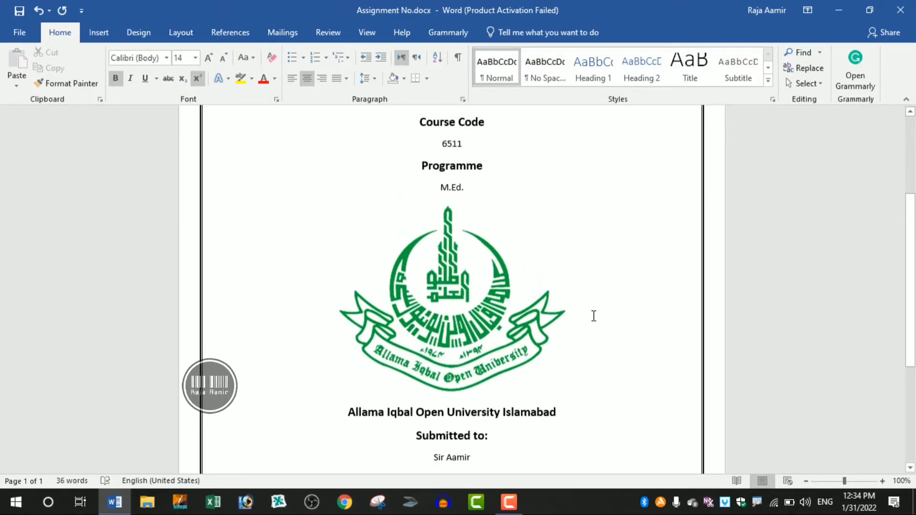
pyautogui.scroll(-6, 594, 316)
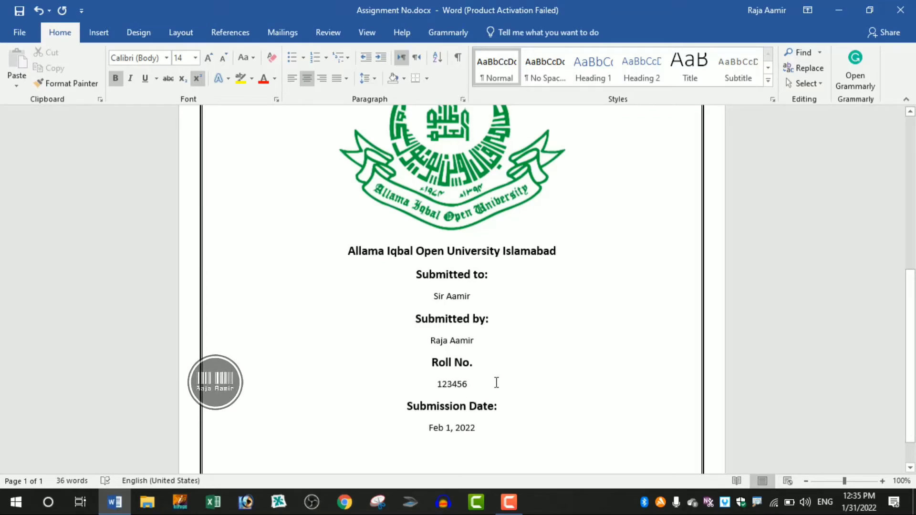
pyautogui.scroll(-1, 496, 383)
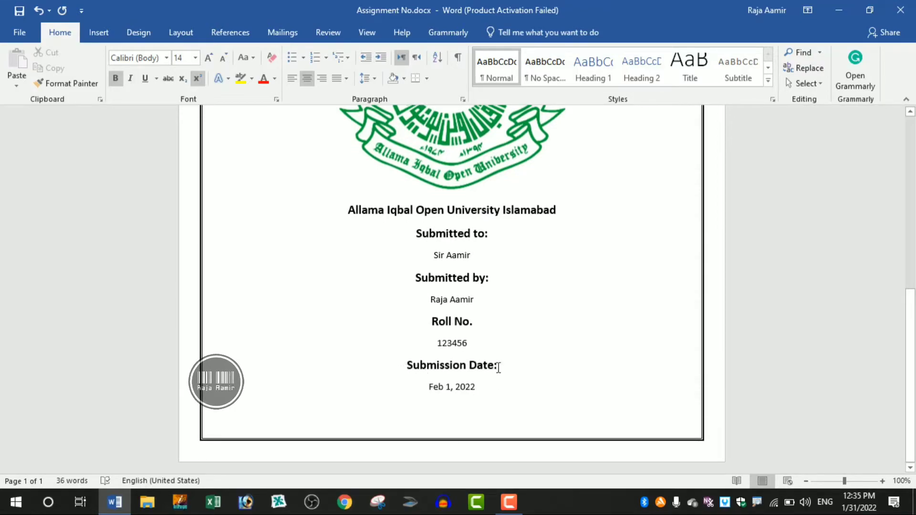
pyautogui.hotkey('ctrl', 'Home')
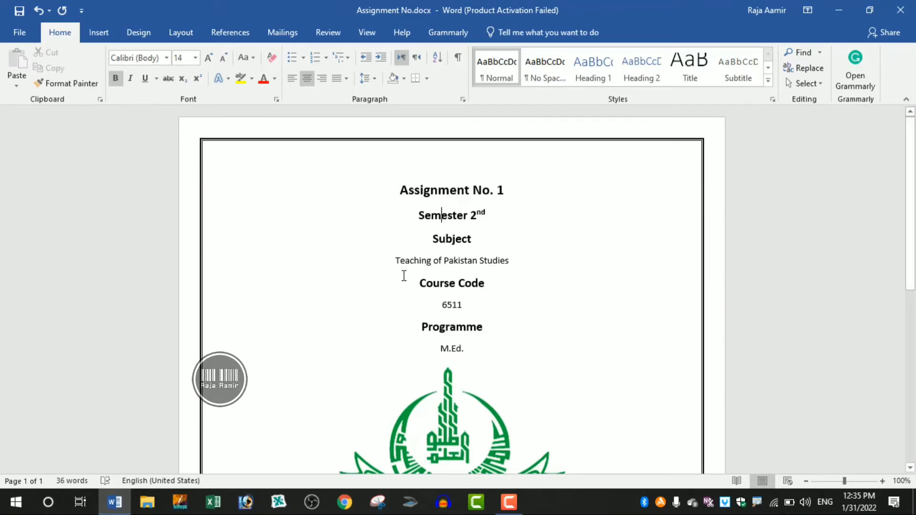
pyautogui.click(420, 261)
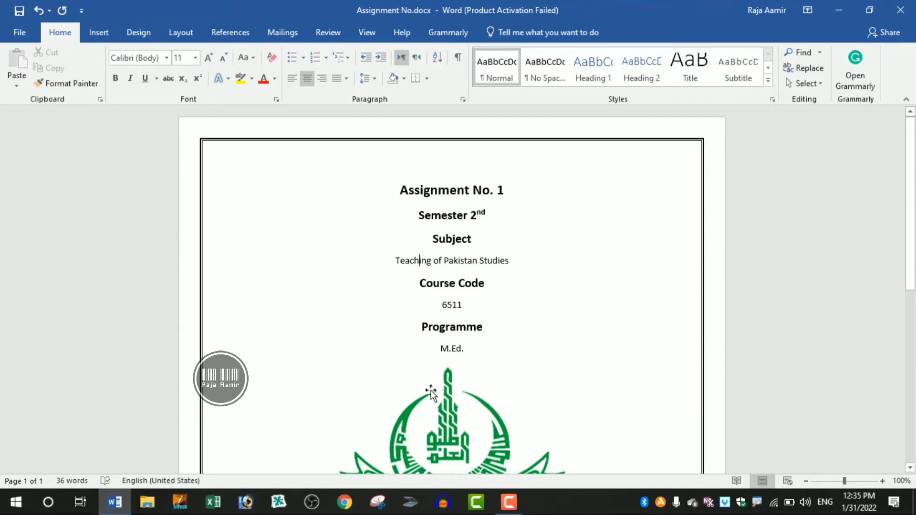
pyautogui.scroll(-3, 597, 339)
pyautogui.scroll(3, 611, 344)
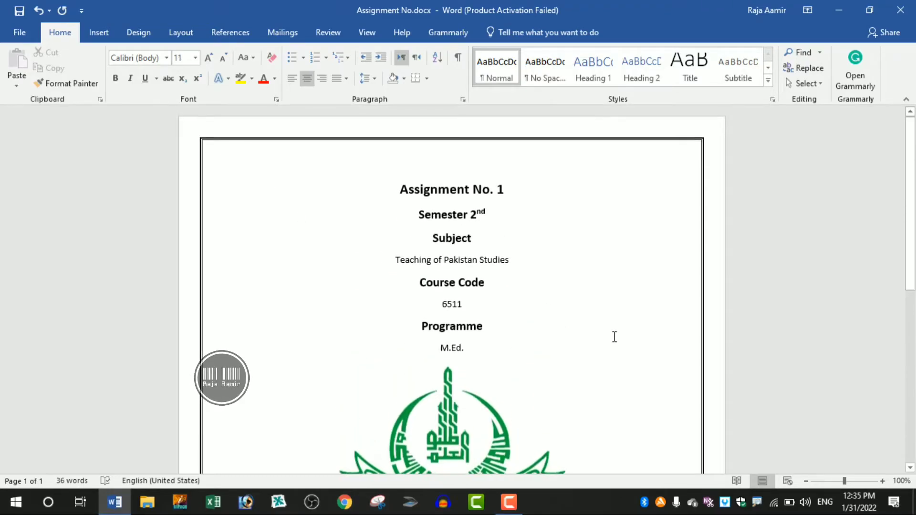
# Left-align all of the cover page's text and the university logo, and check the layout down to the submission date.
pyautogui.click(400, 192)
pyautogui.hotkey('ctrl', 'a')
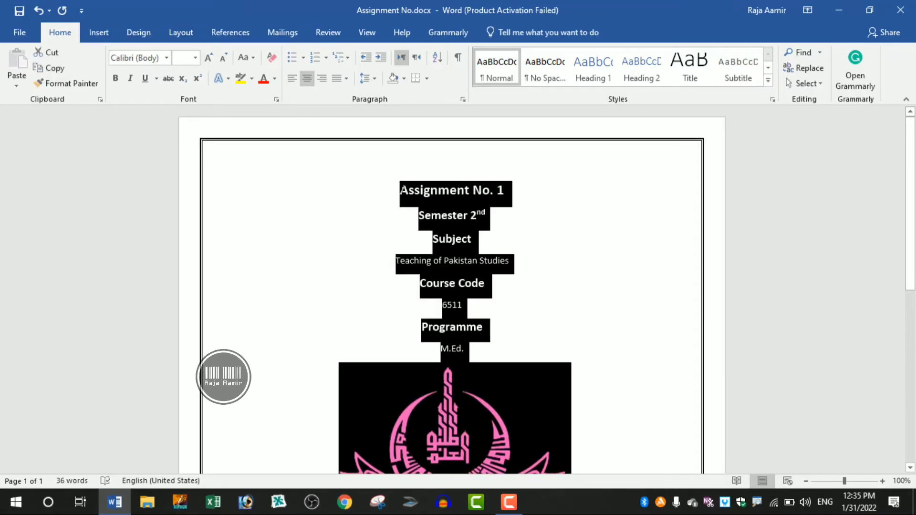
pyautogui.hotkey('ctrl', 'l')
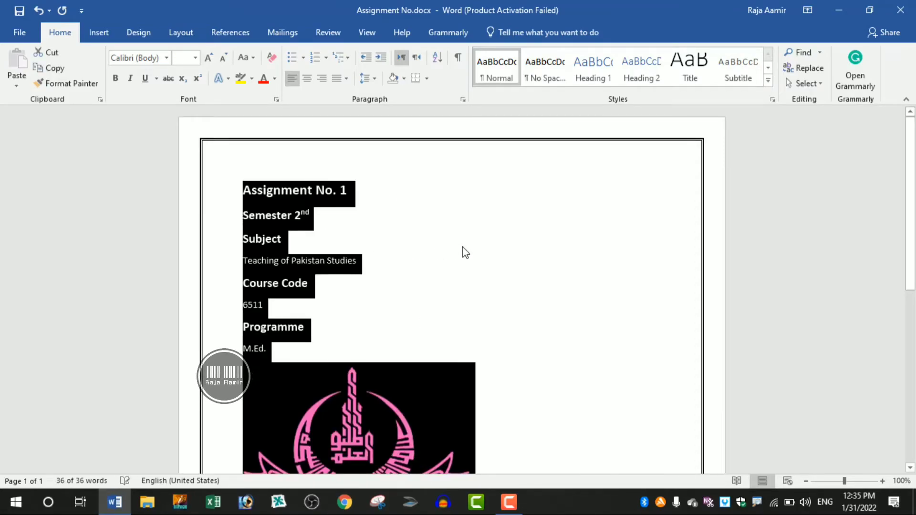
pyautogui.click(463, 250)
pyautogui.scroll(-3, 537, 281)
pyautogui.scroll(-5, 538, 286)
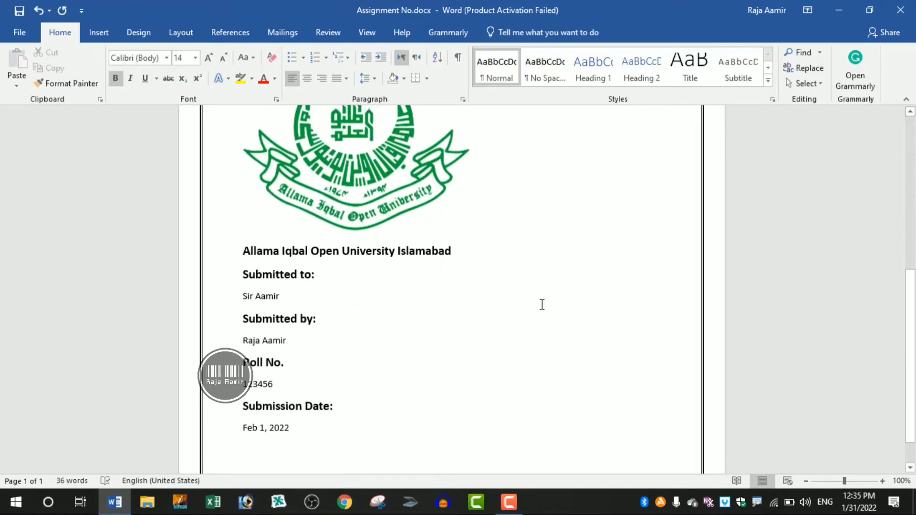
pyautogui.scroll(2, 543, 329)
pyautogui.scroll(6, 544, 330)
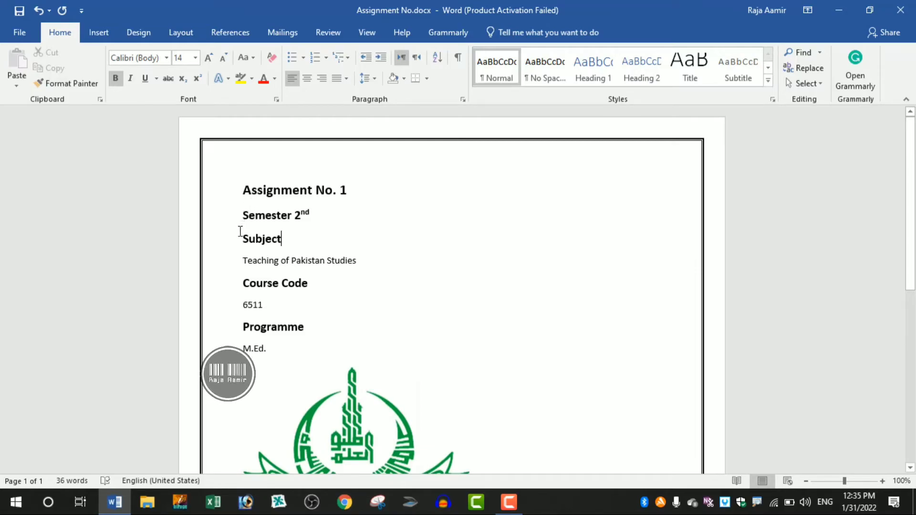
# Center all of the cover page's text and the university logo on the page.
pyautogui.tripleClick(221, 257)
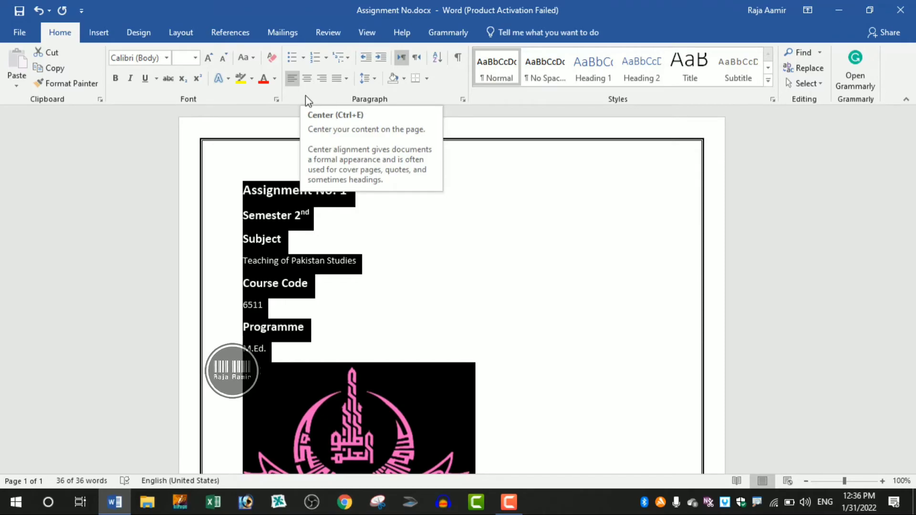
pyautogui.click(307, 83)
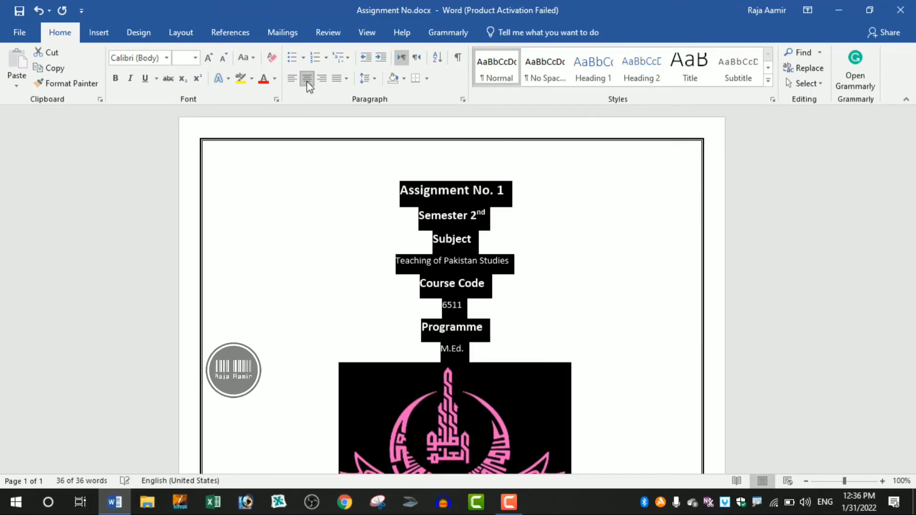
pyautogui.click(600, 266)
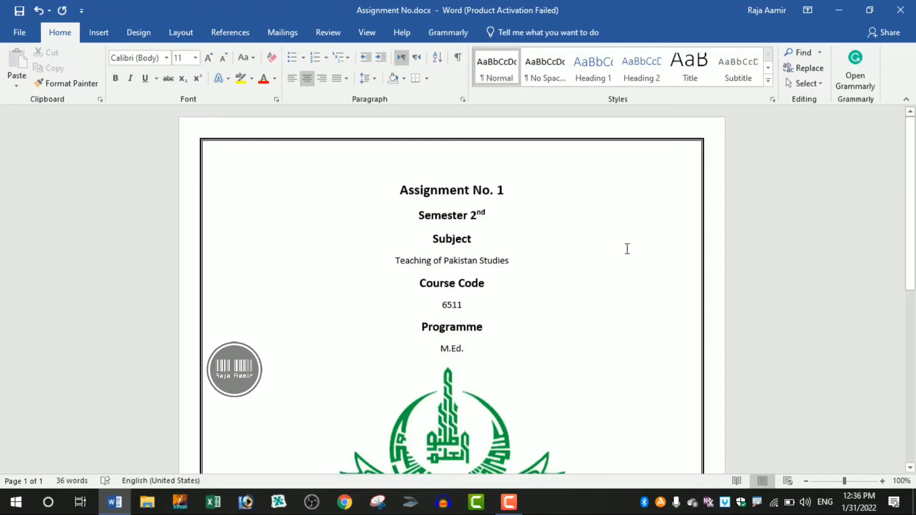
pyautogui.moveTo(913, 201)
pyautogui.mouseDown()
pyautogui.moveTo(915, 375)
pyautogui.moveTo(914, 196)
pyautogui.mouseUp()
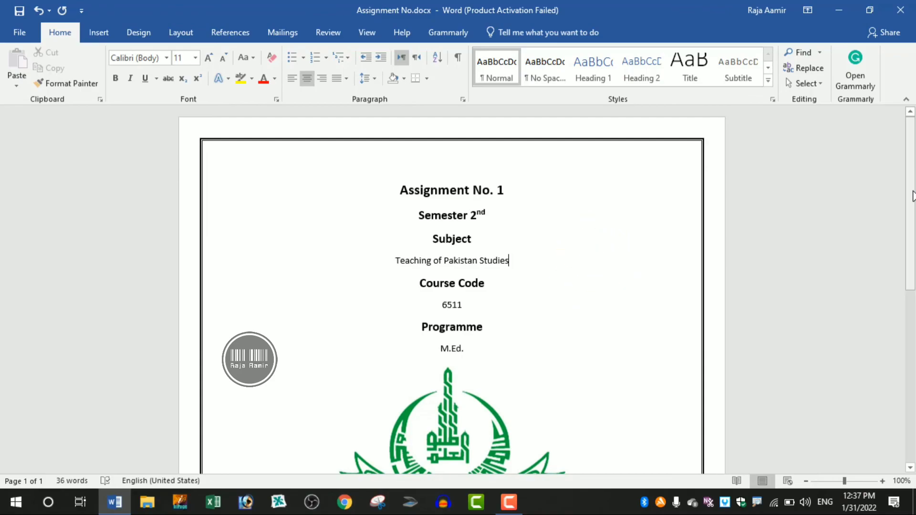
pyautogui.scroll(-5, 563, 201)
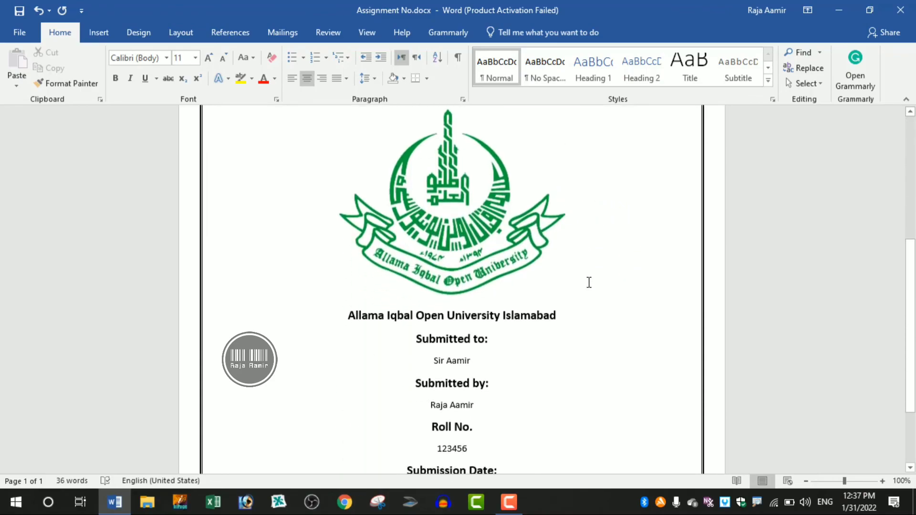